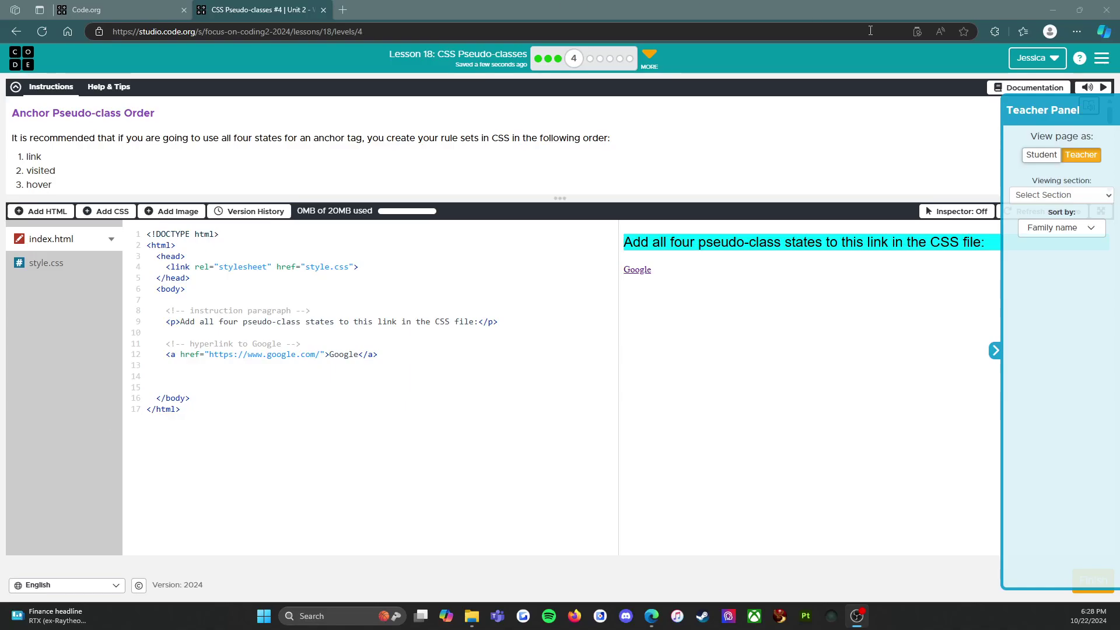
- Collapse the Teacher Panel on the right edge of the Web Lab window
left_click(1000, 353)
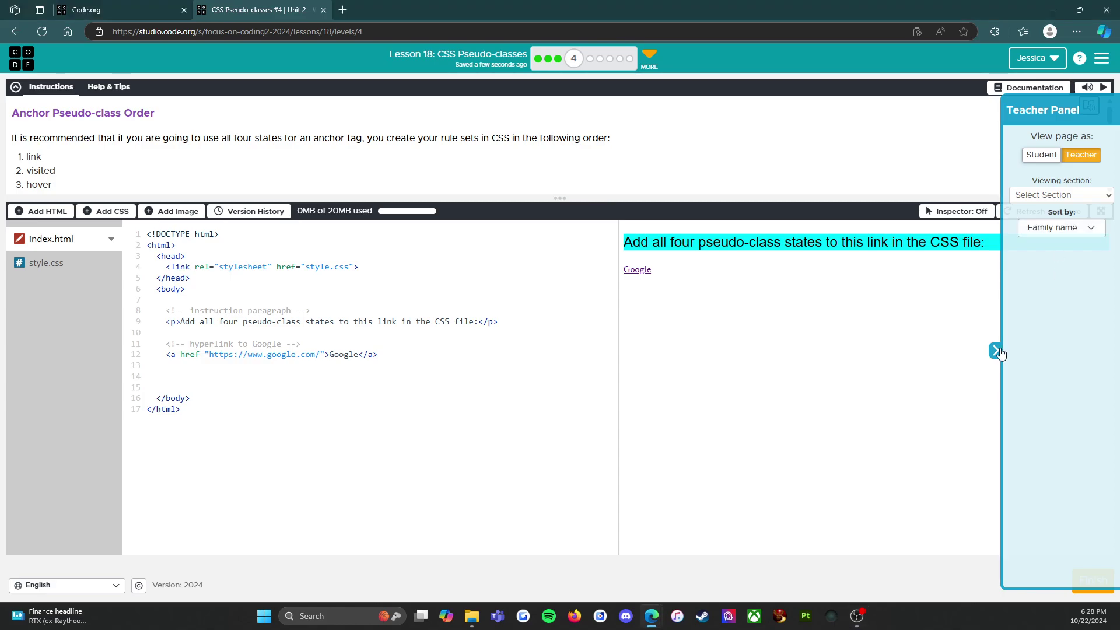
left_click(998, 352)
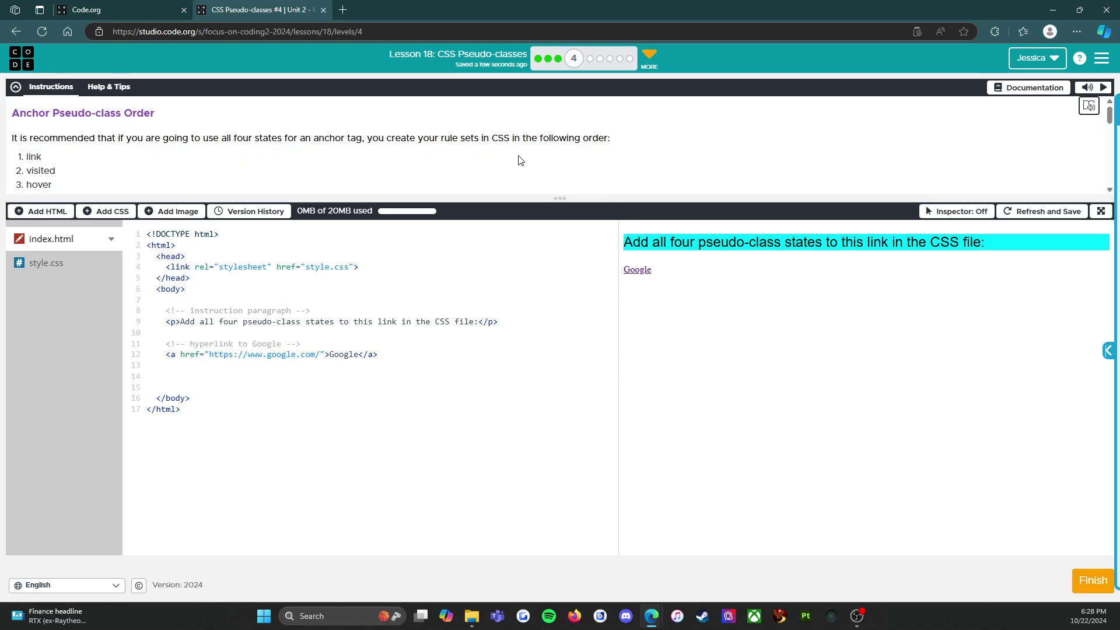
scroll(601, 155, "down", 2)
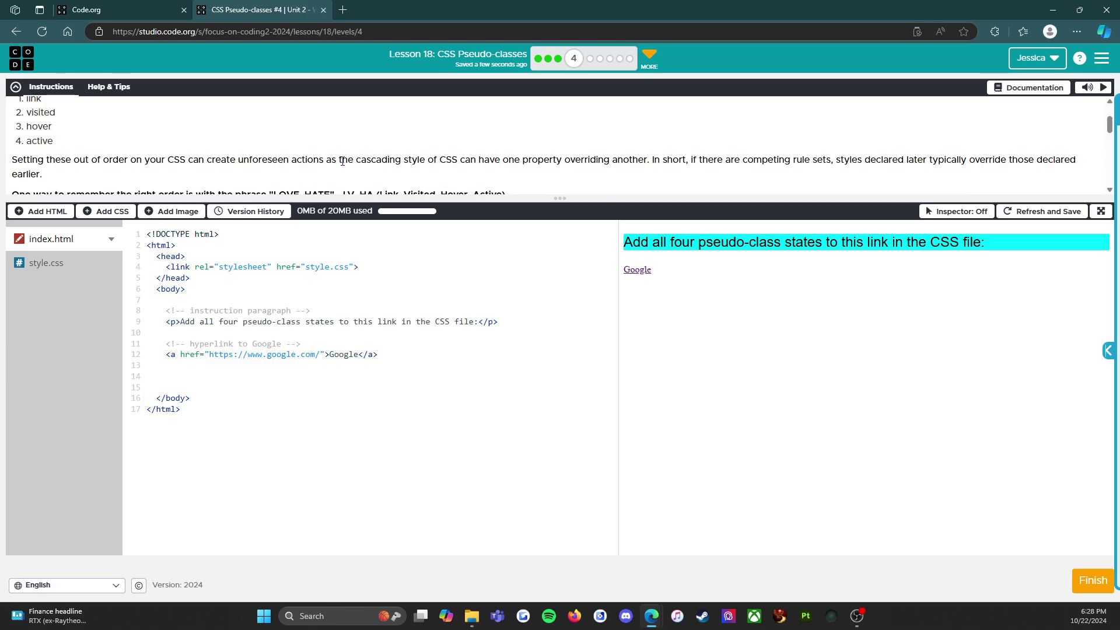
scroll(117, 171, "down", 2)
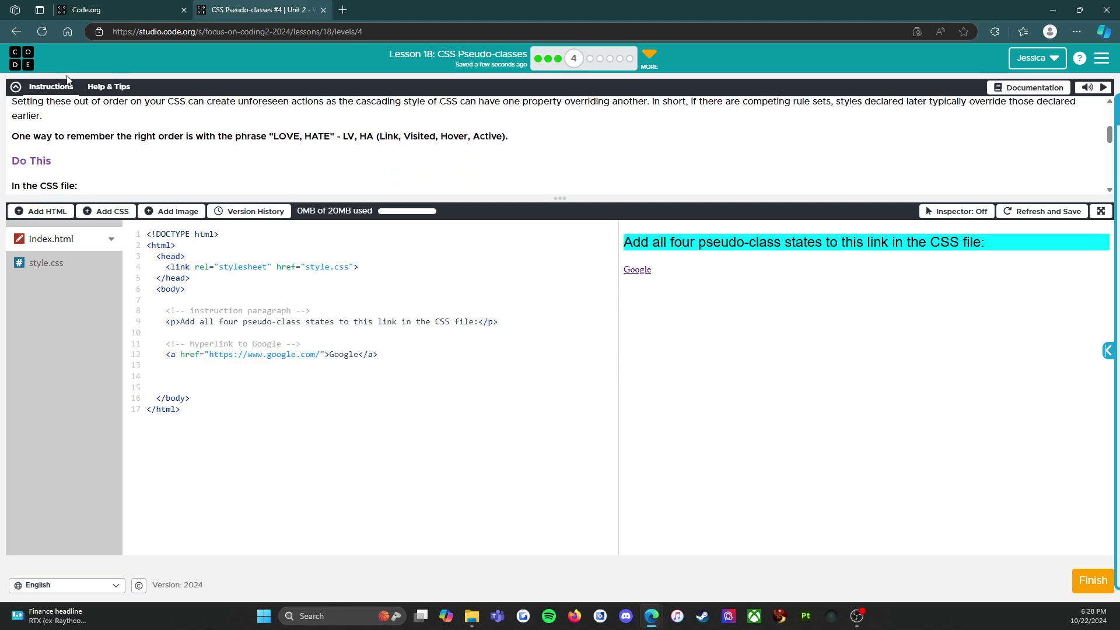
scroll(68, 131, "up", 2)
scroll(39, 149, "up", 2)
scroll(40, 149, "down", 4)
scroll(50, 160, "up", 2)
scroll(50, 160, "down", 2)
scroll(49, 161, "down", 2)
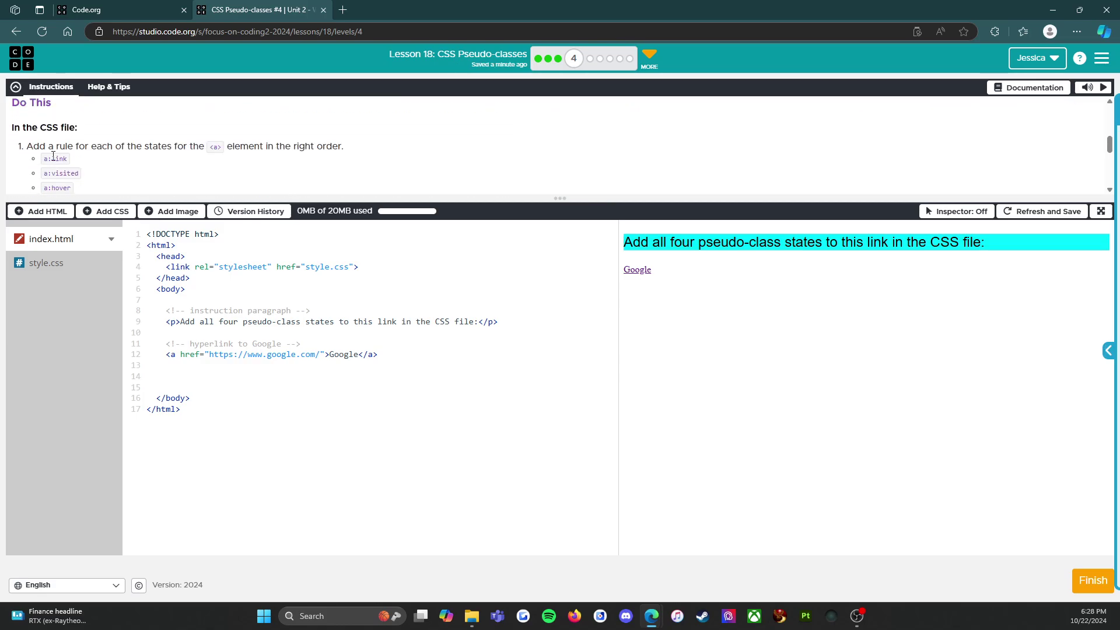
scroll(52, 150, "up", 2)
scroll(53, 150, "down", 2)
- Enlarge the instructions panel to show the full Do This list of four link-state rules
left_click_drag(566, 200, 565, 251)
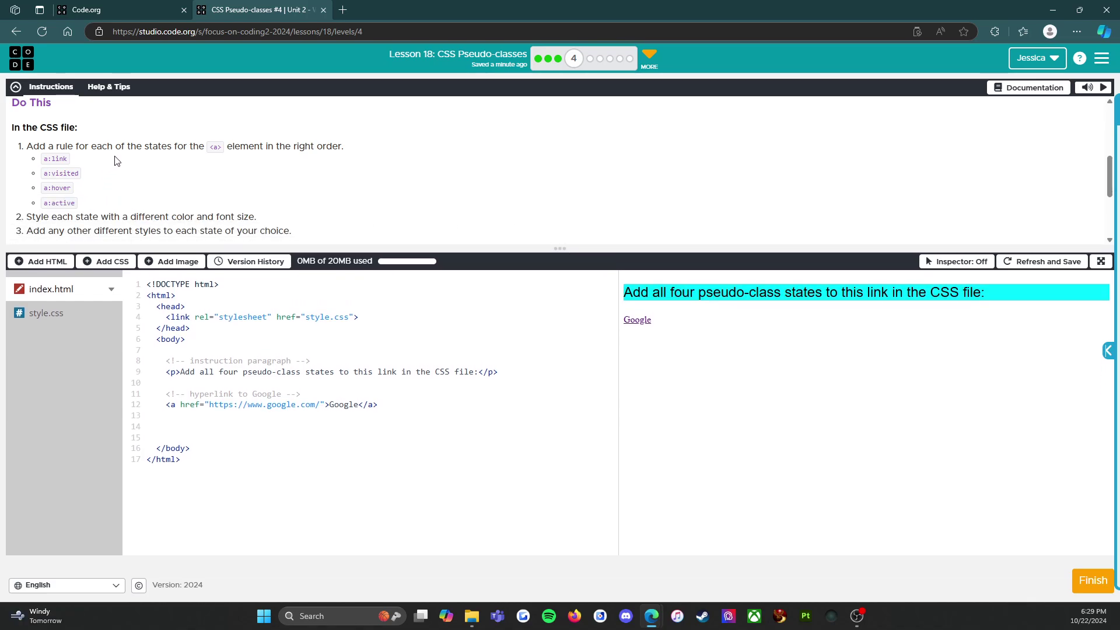
- In style.css, add an a:link rule on line 7 with color navy and font-size 18px
left_click(45, 314)
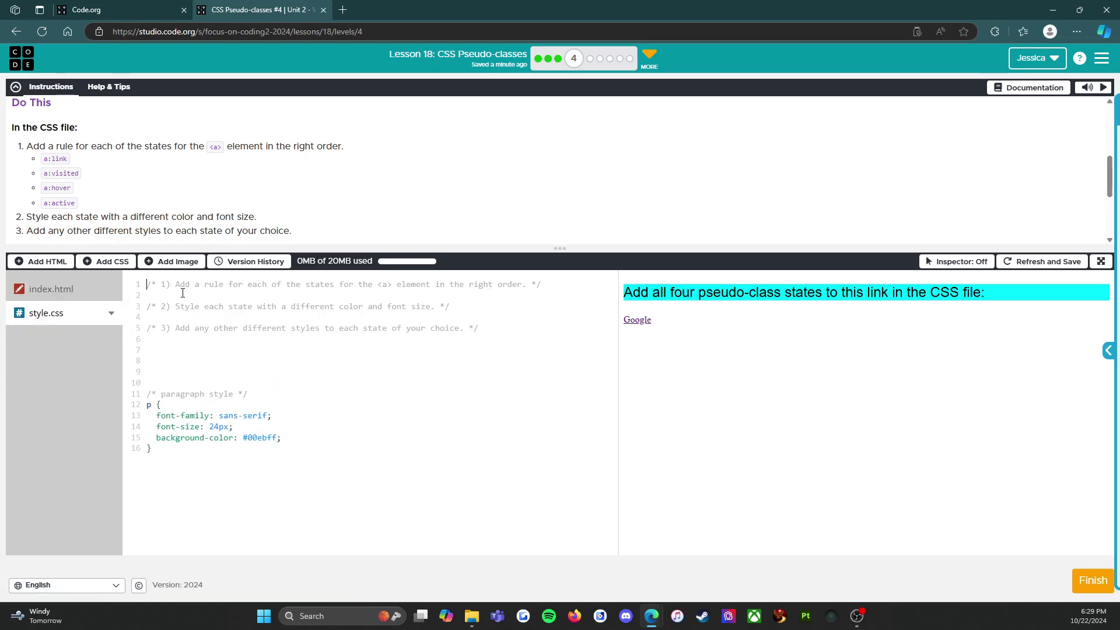
left_click(183, 350)
type("a:link ")
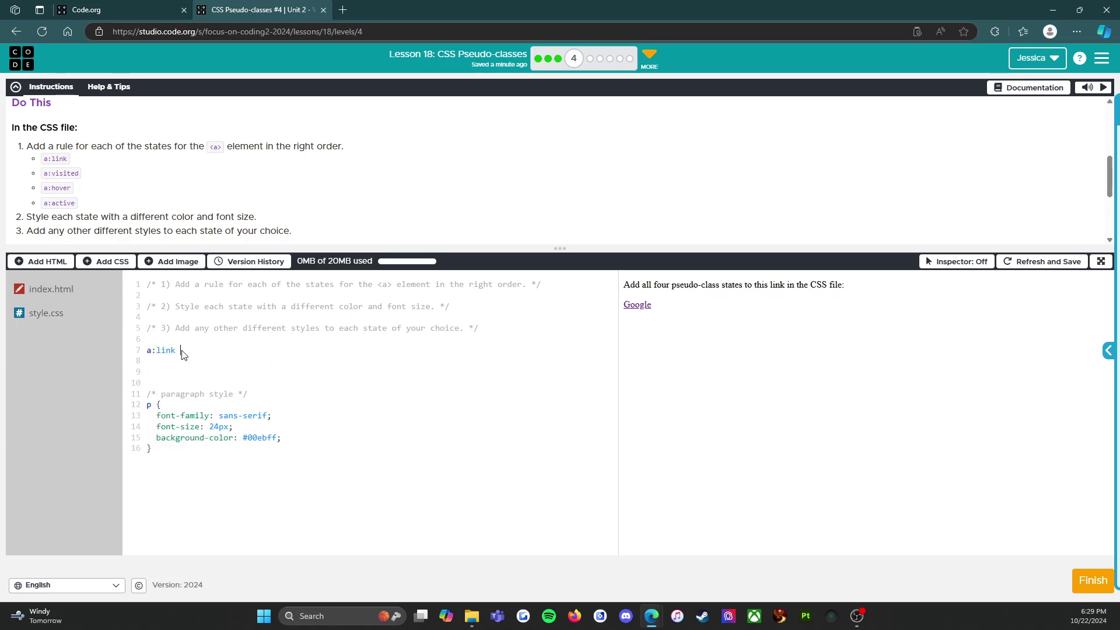
type("{")
key("Return")
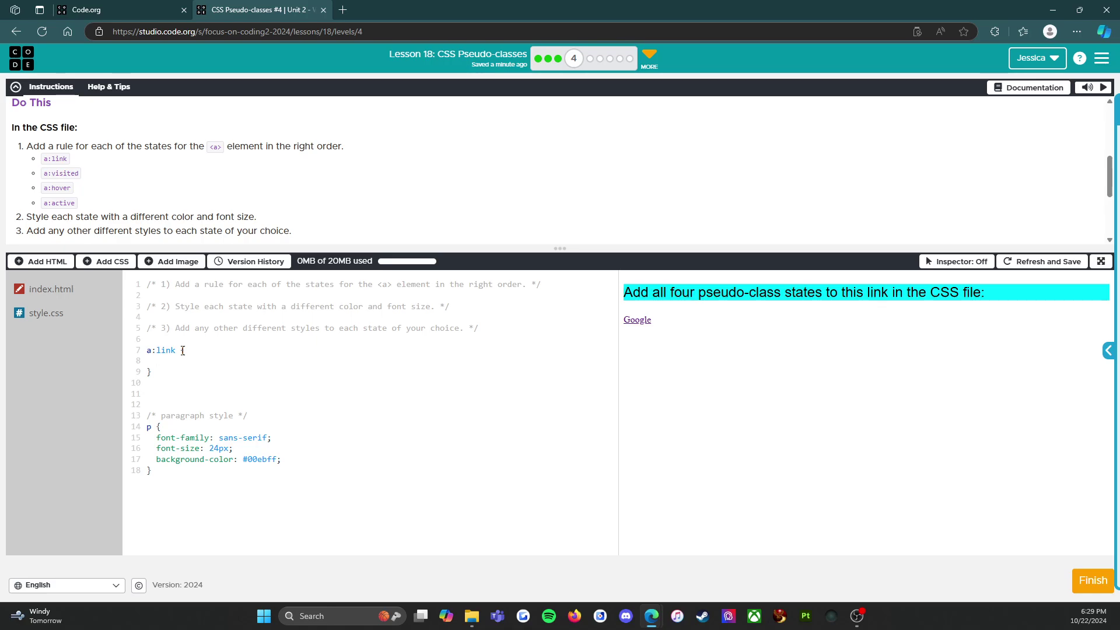
type("color:navy;")
key("Return")
type("font-")
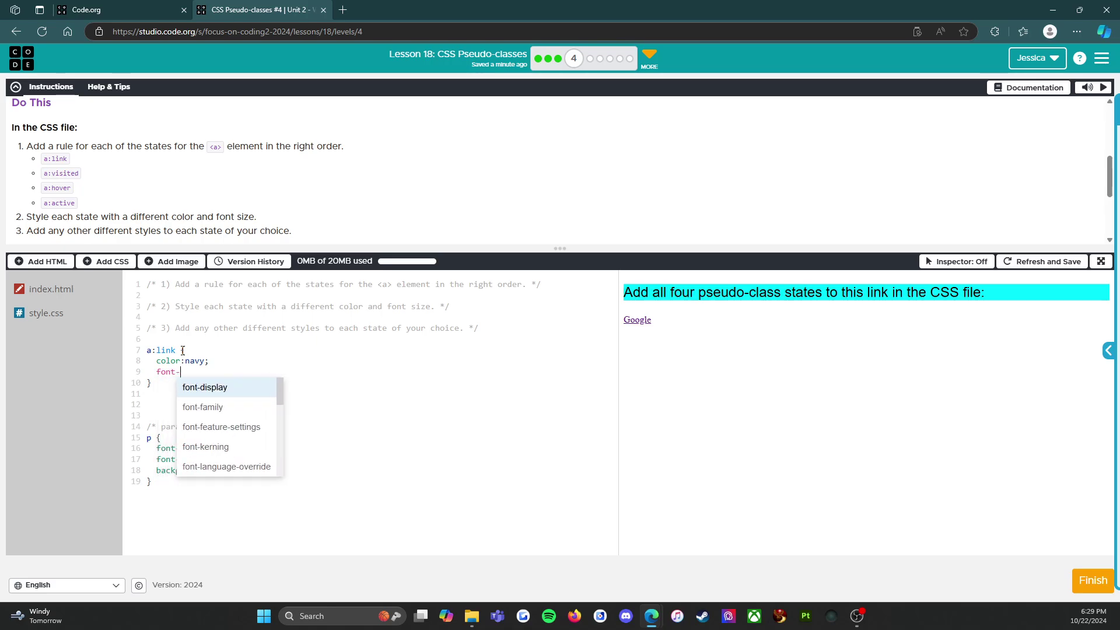
type("size:18px;")
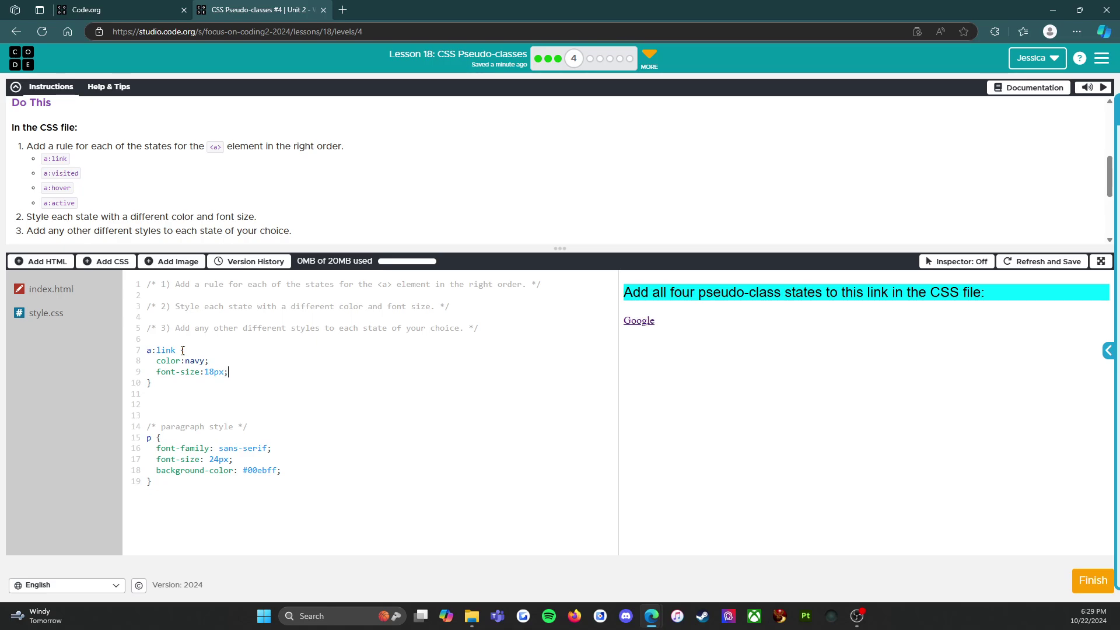
key("Return")
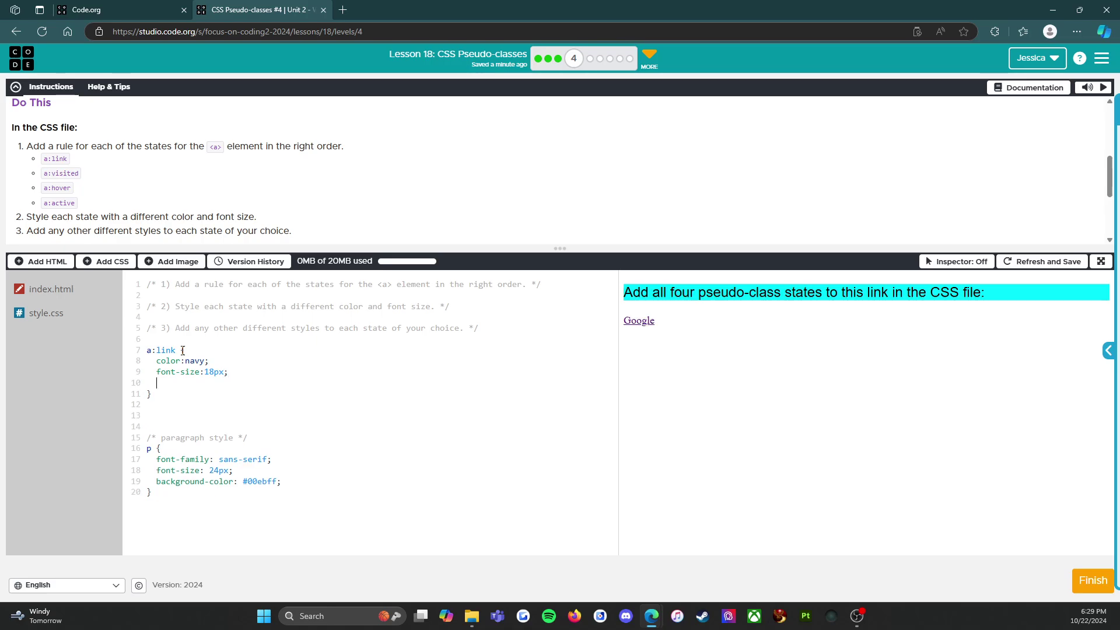
key("BackSpace")
- Add an a:visited rule with color azure and font-size 18px below a:link
key("Down")
key("Down")
key("Down")
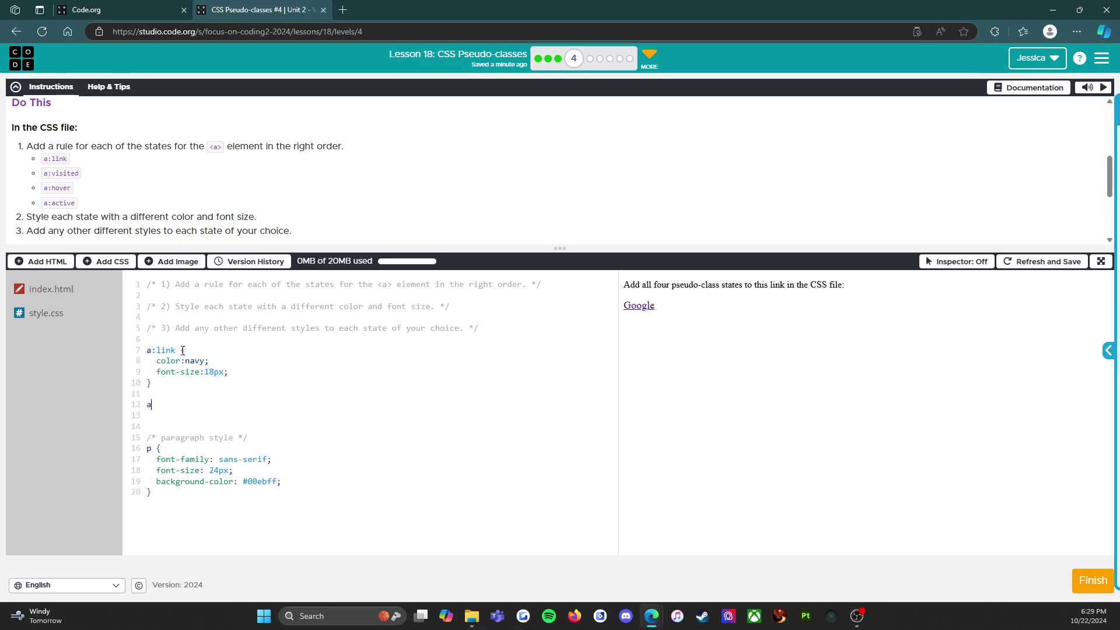
type("a:visited")
type(" {")
key("Return")
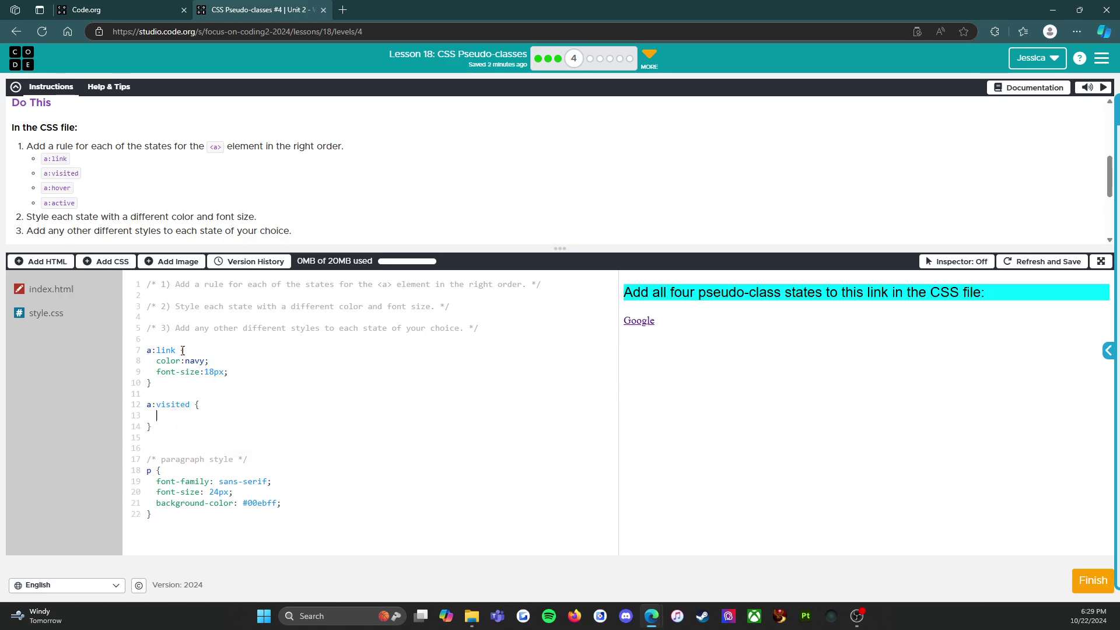
type("color:")
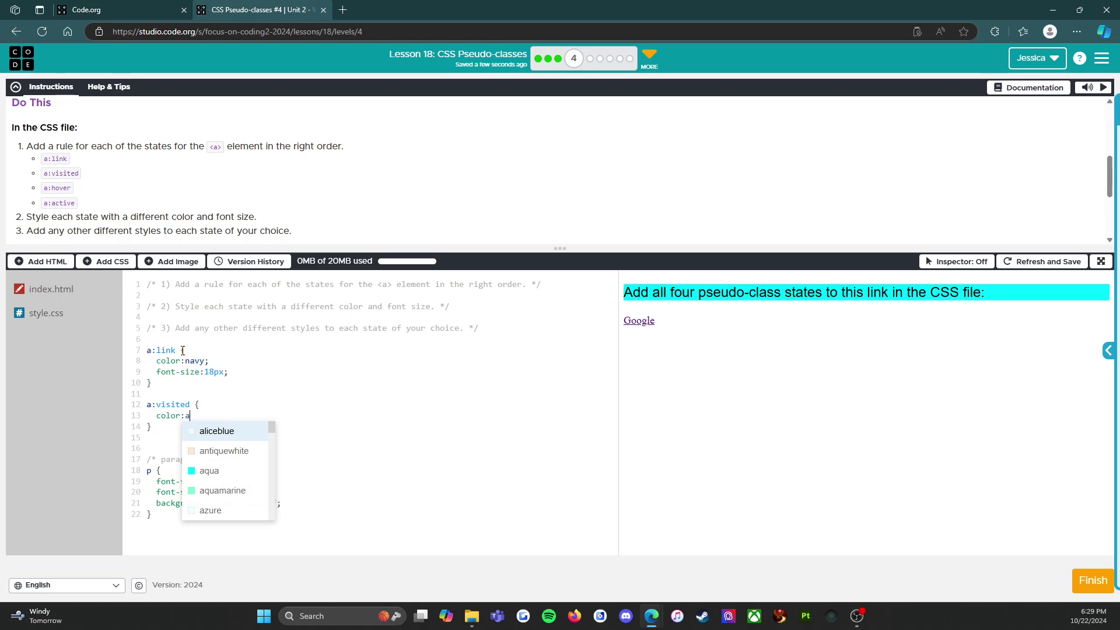
type("azure;")
key("Return")
type("font-siz")
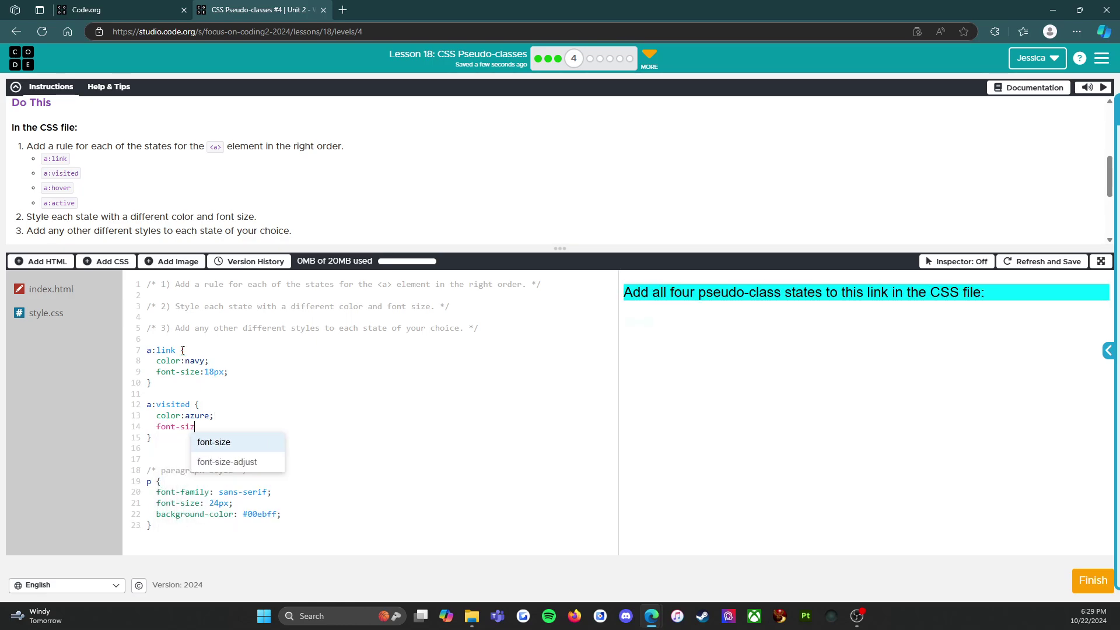
type("e:")
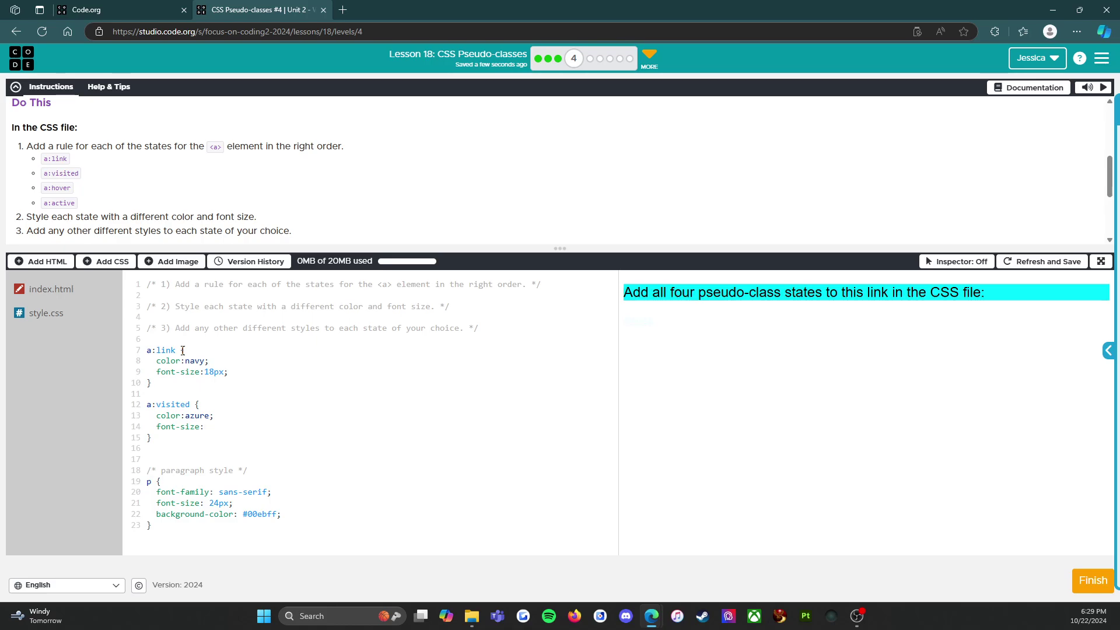
type("18px;")
key("Down")
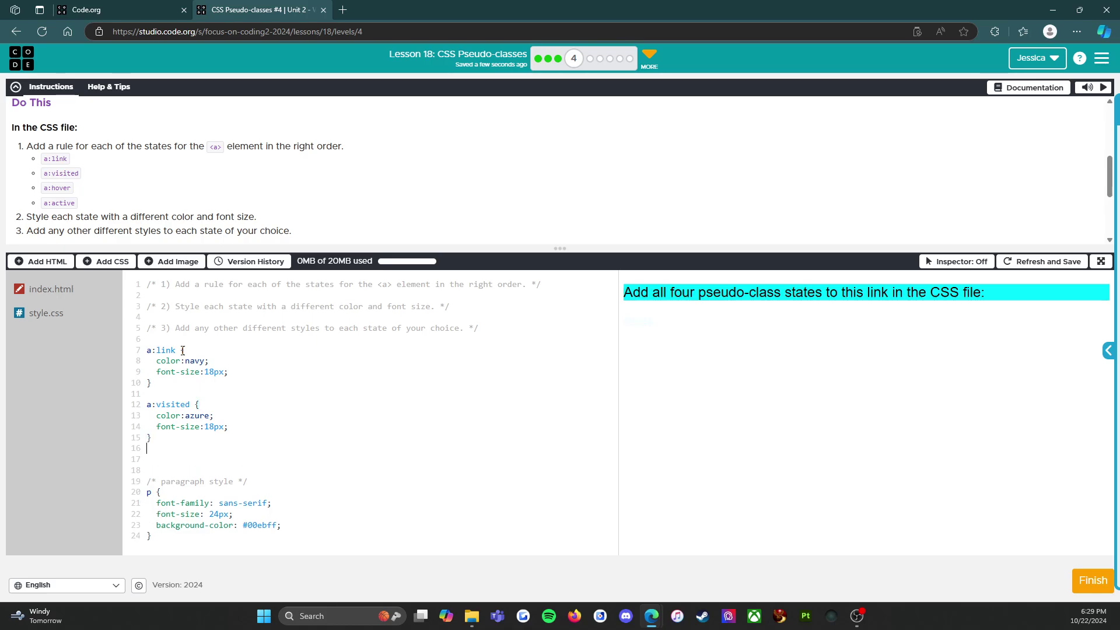
key("Return")
key("Return")
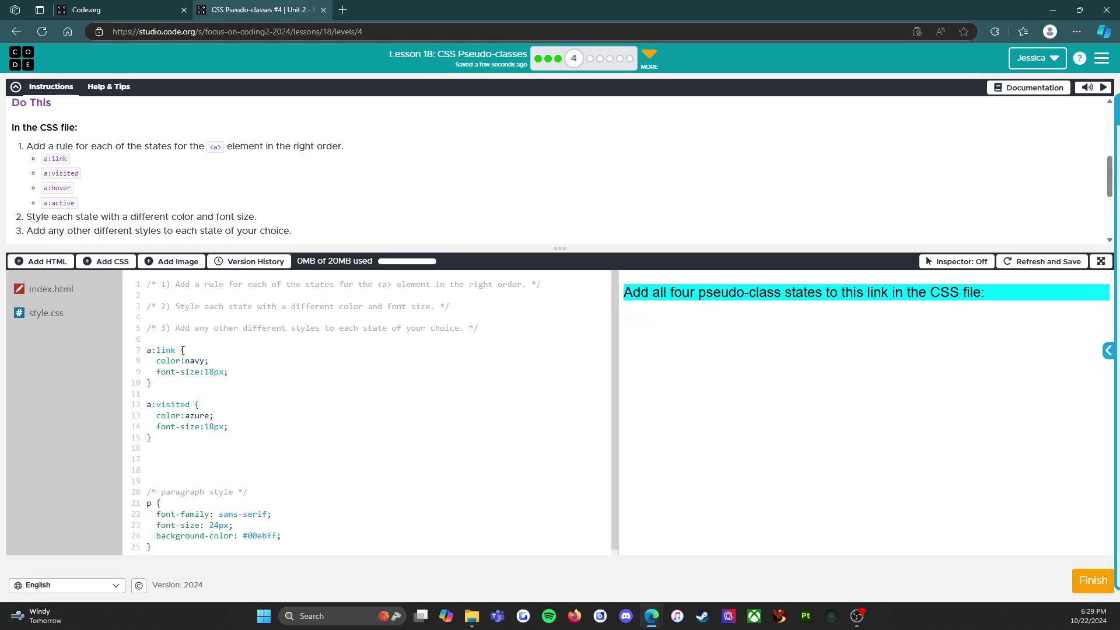
type("a:")
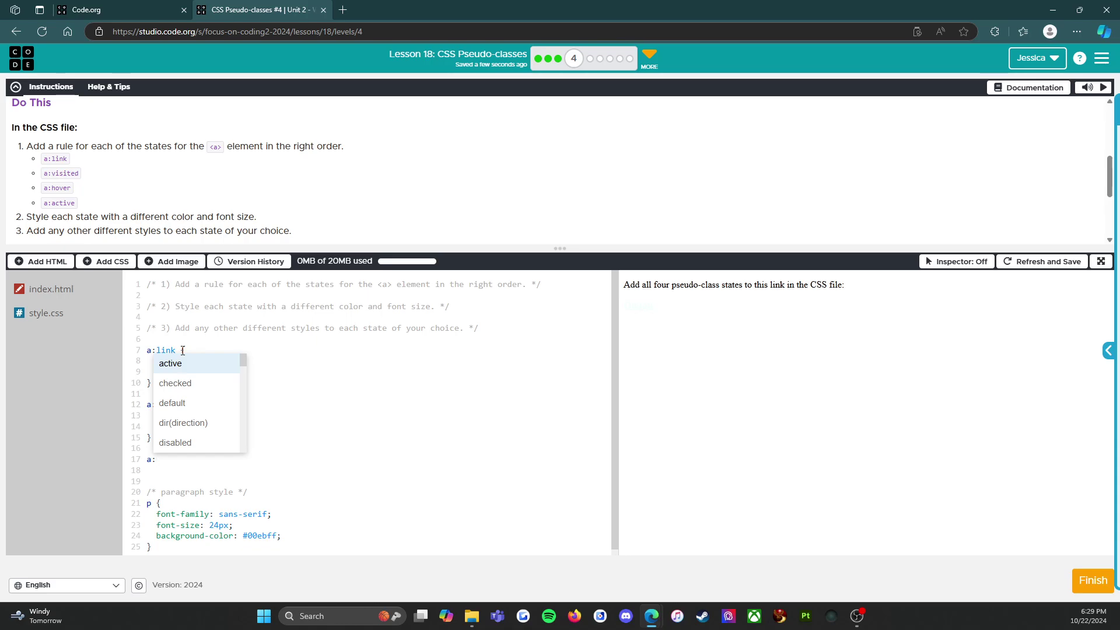
- Add an a:hover rule with color lawngreen, picked from autocomplete, and font-size 24px
type("hover ")
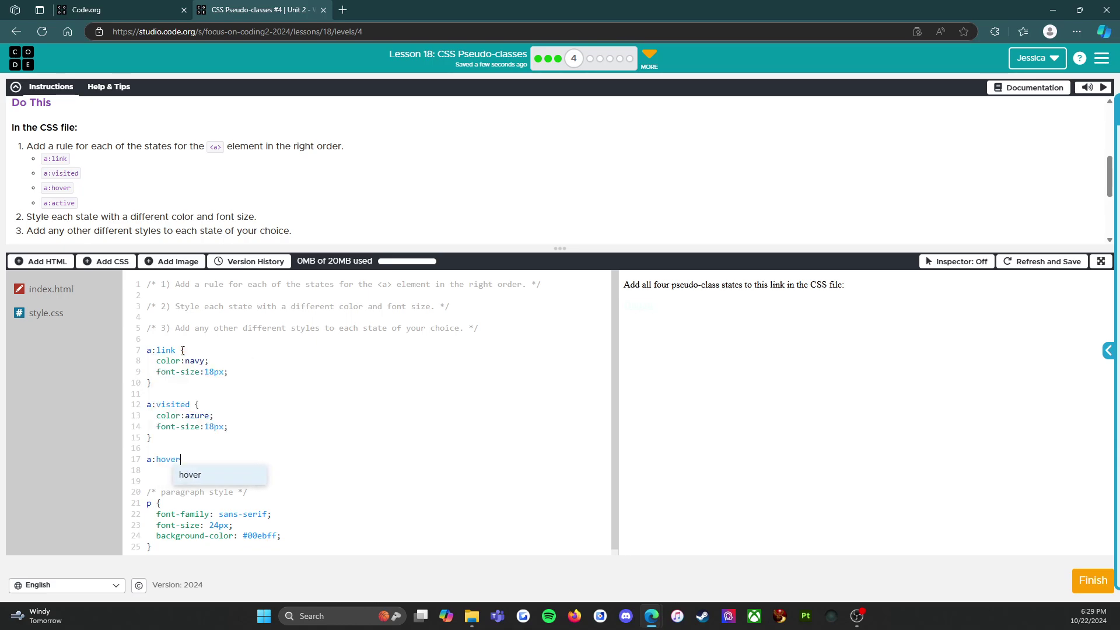
type("{")
key("Return")
type("color:b")
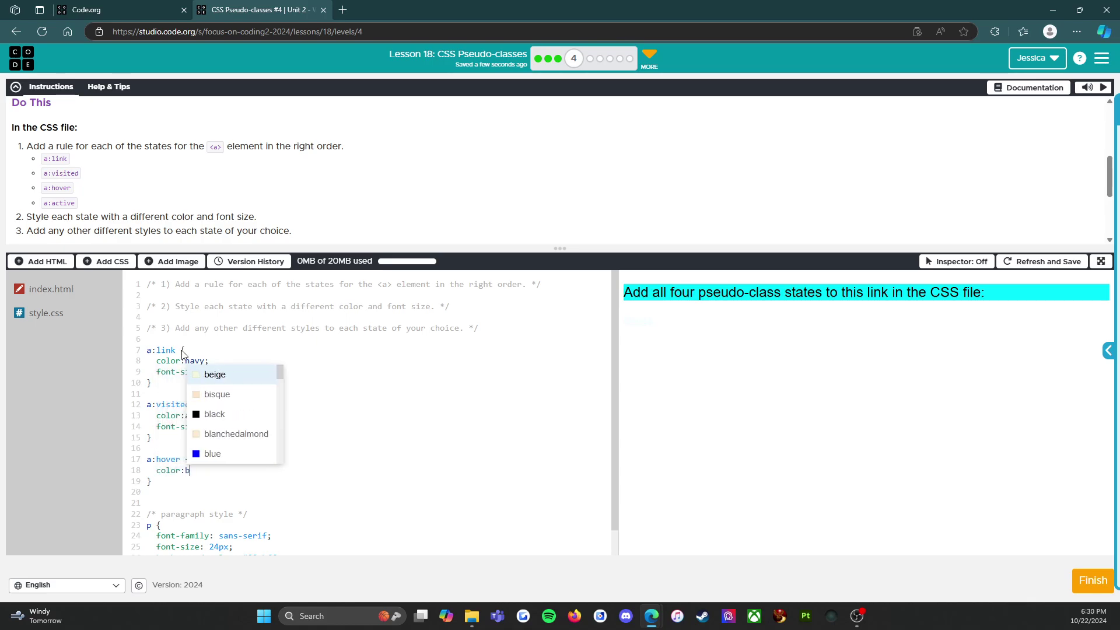
key("Escape")
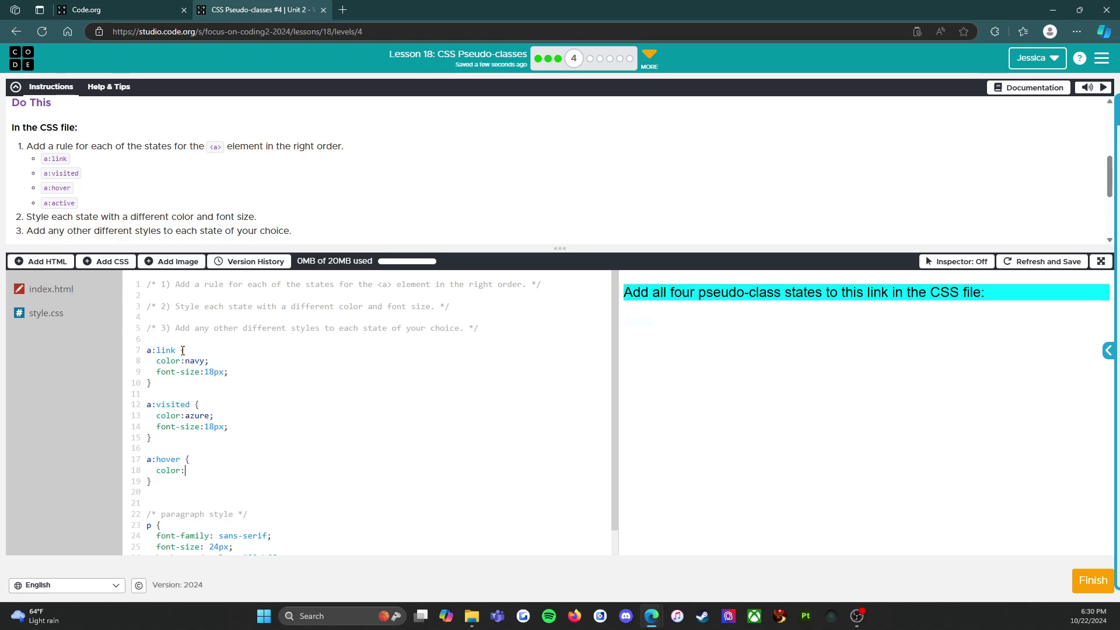
type("green")
key("Down")
key("Down")
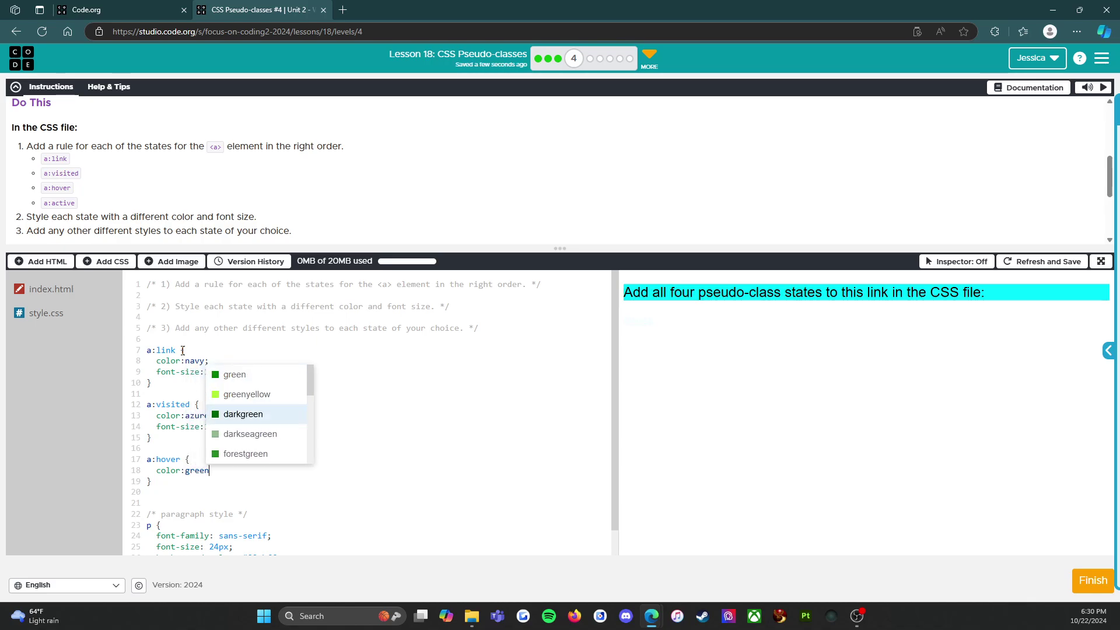
key("Down")
key("Down")
key("Down")
key("Return")
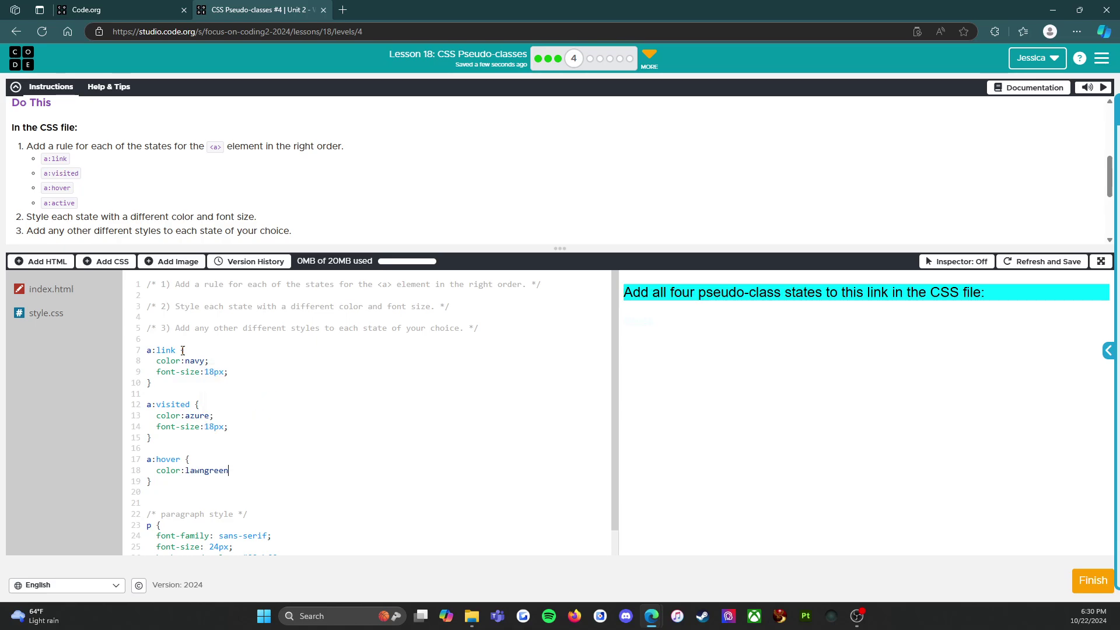
type(";")
key("Return")
type("font-size:24px")
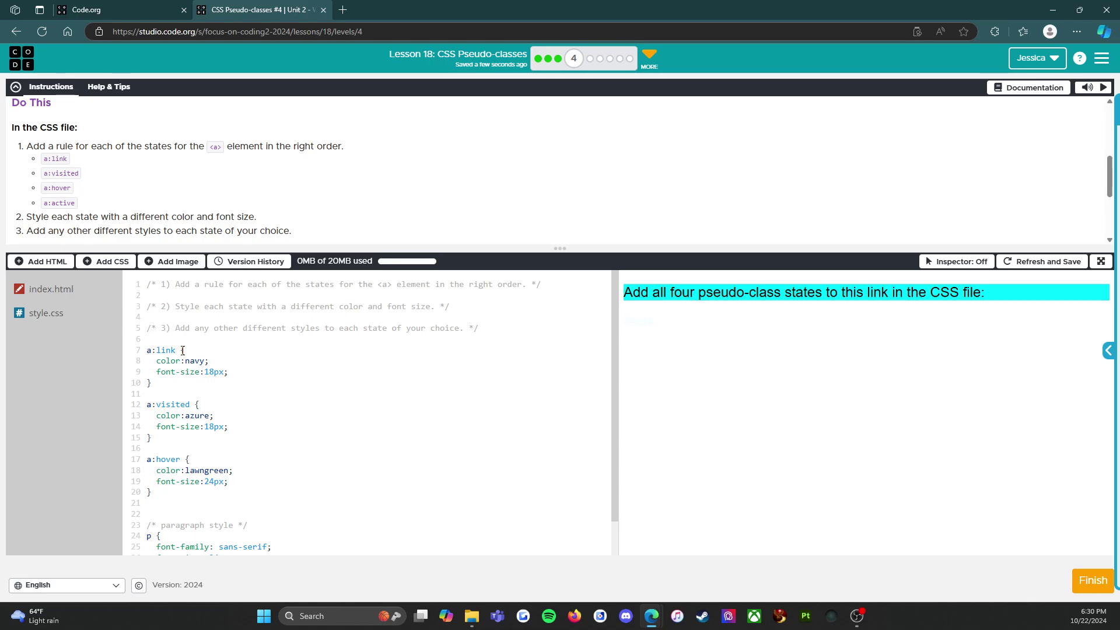
key("Return")
key("Return")
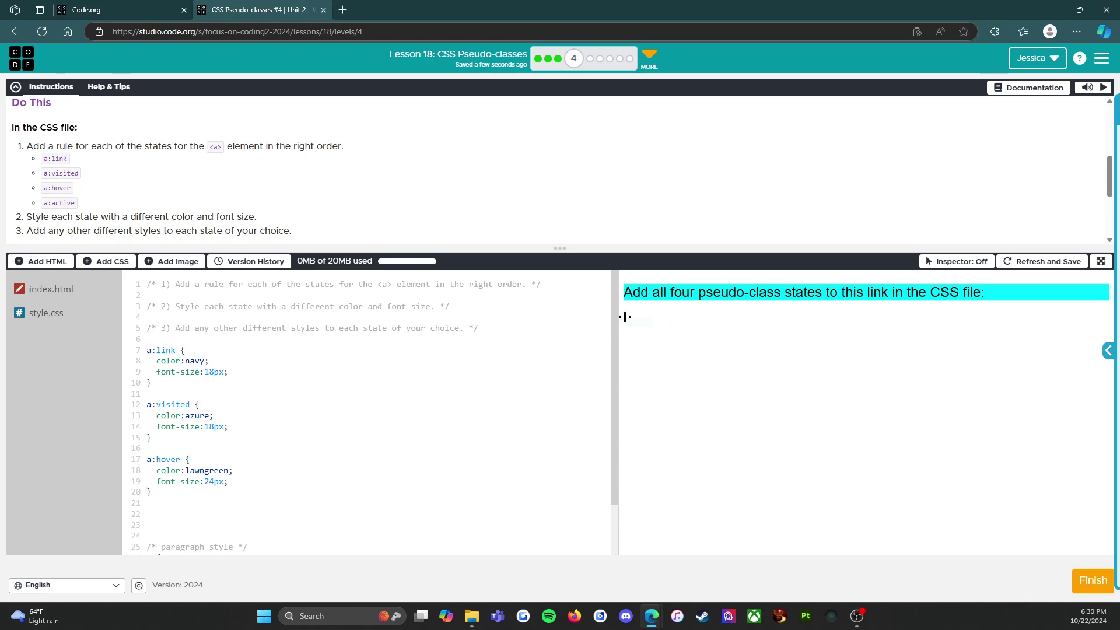
scroll(473, 397, "down", 2)
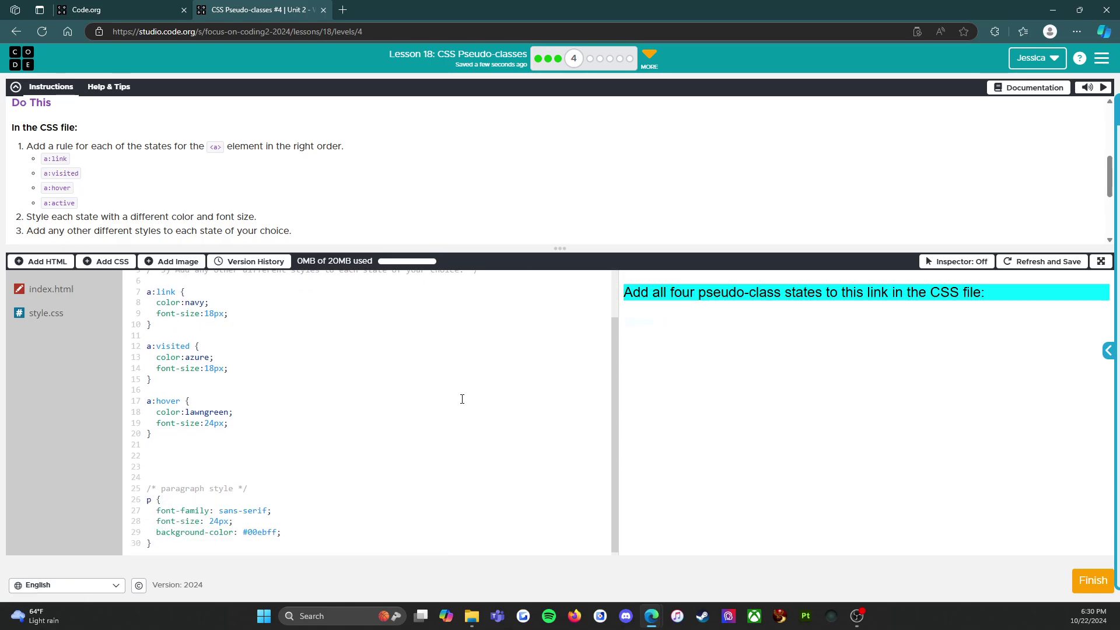
type("a:")
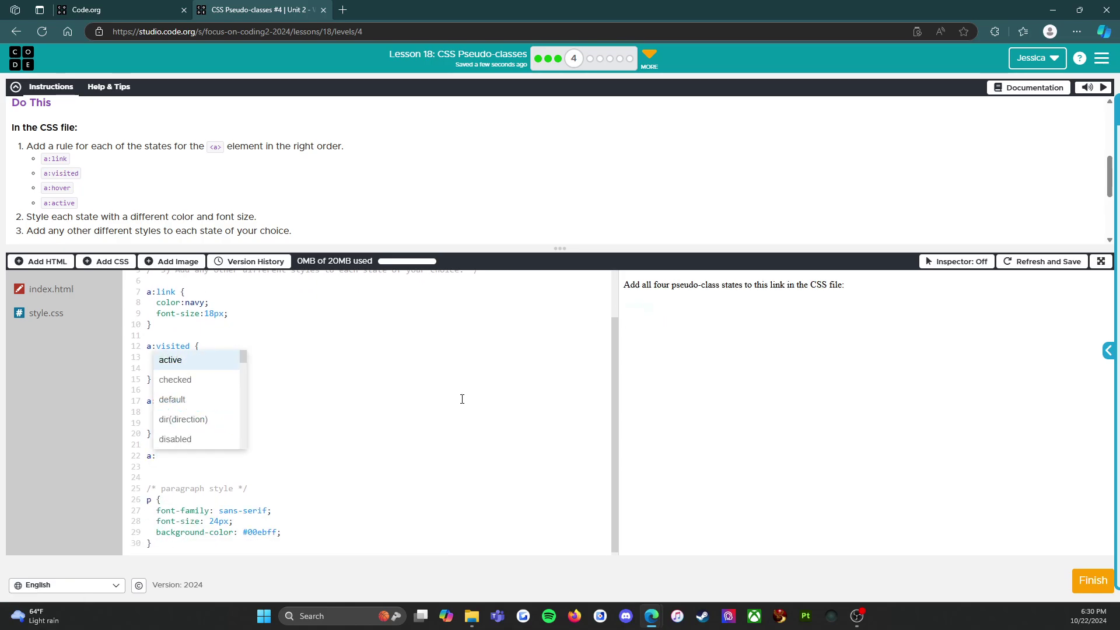
type("active:")
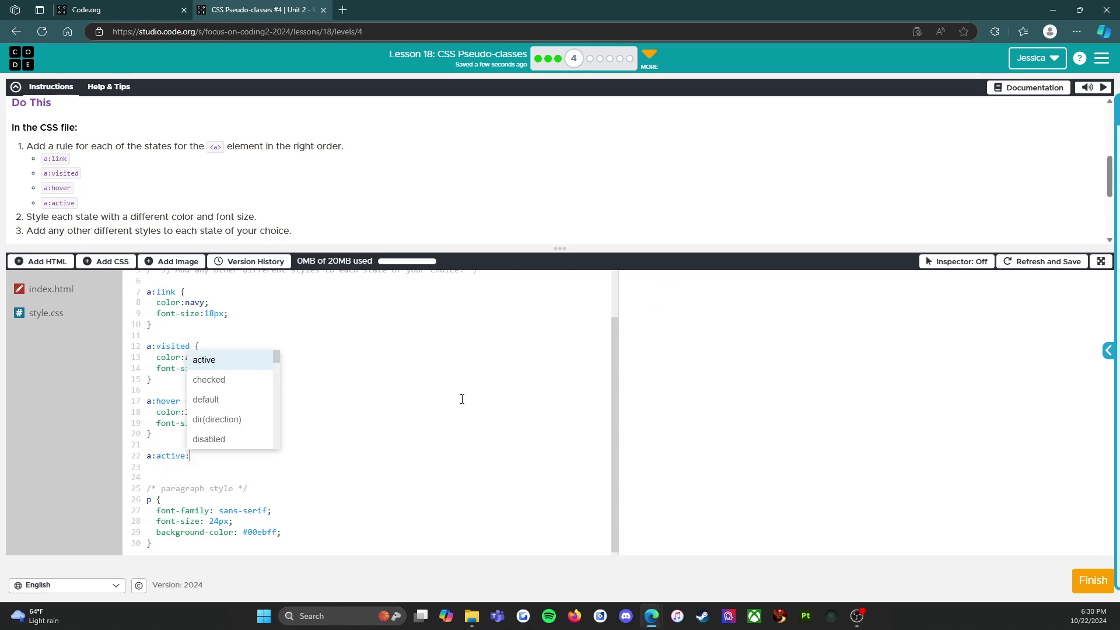
type(" {")
- Add an a:active rule with color aqua and font-size 32px after a:hover
key("Return")
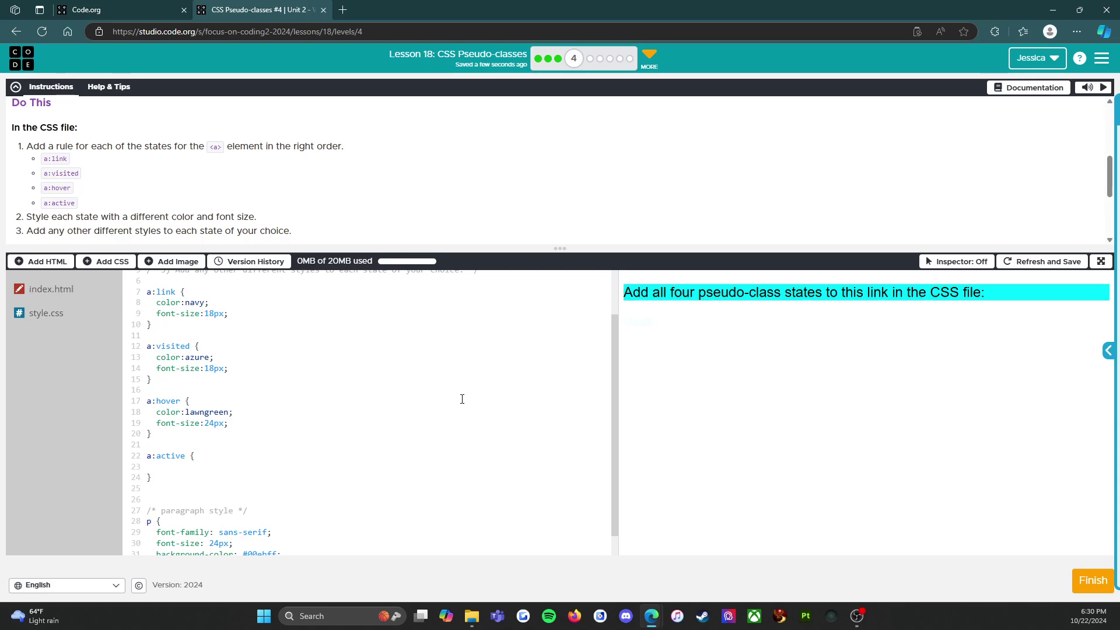
type("color:")
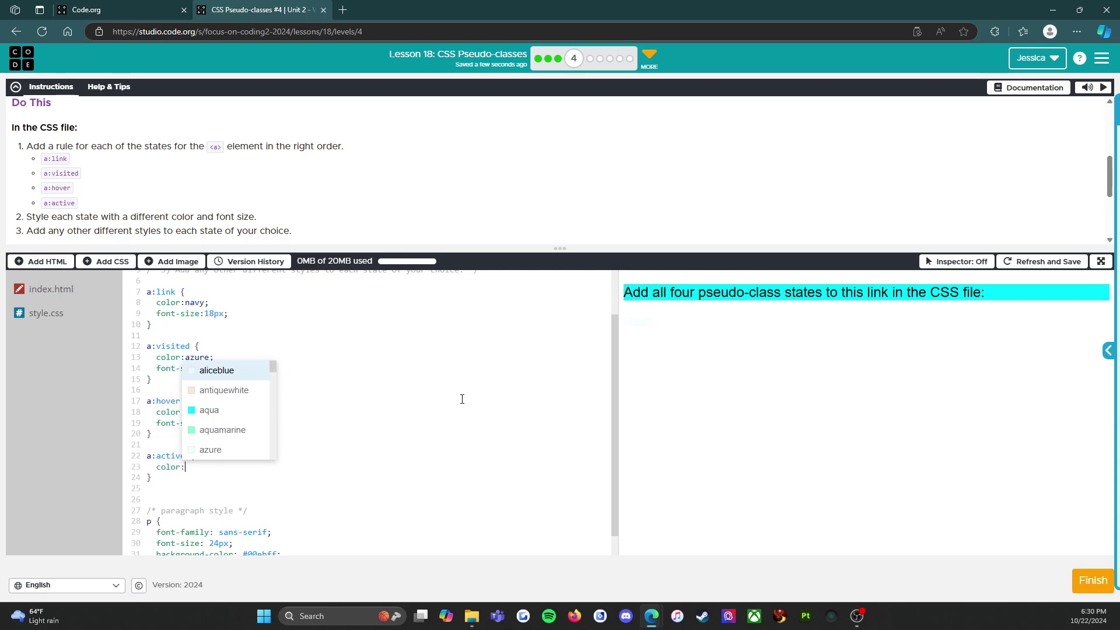
type("aqua")
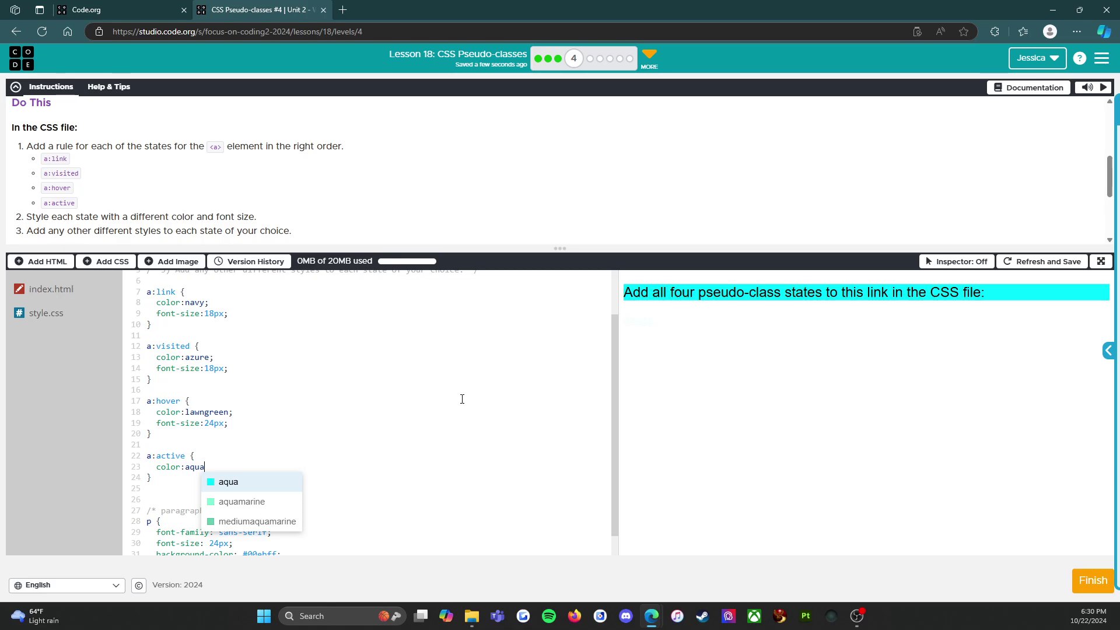
type(";")
key("Return")
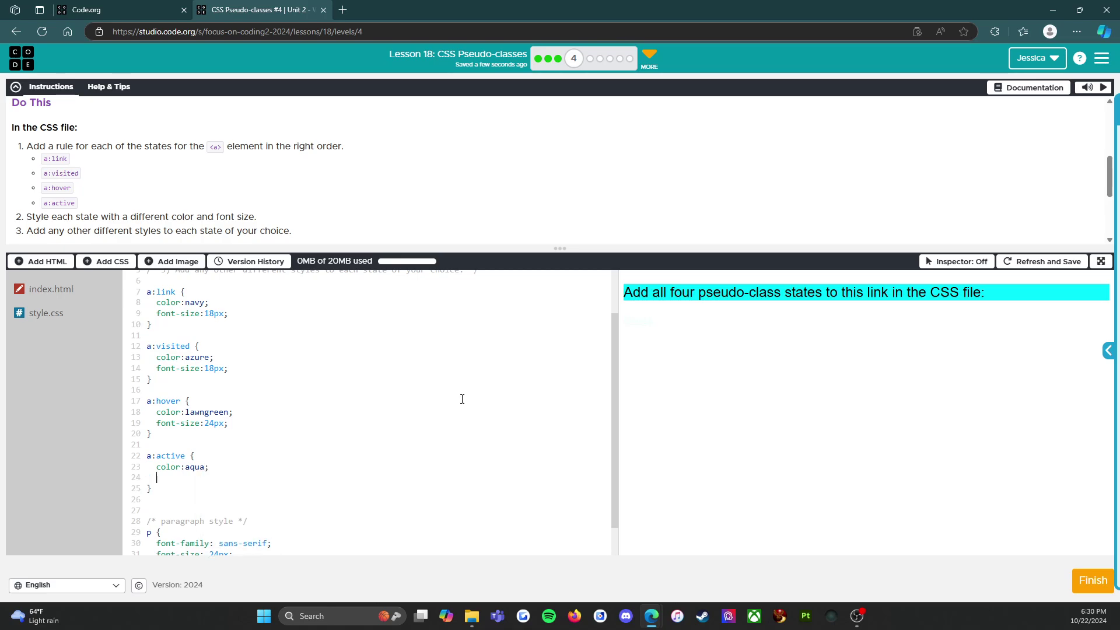
type("font-size")
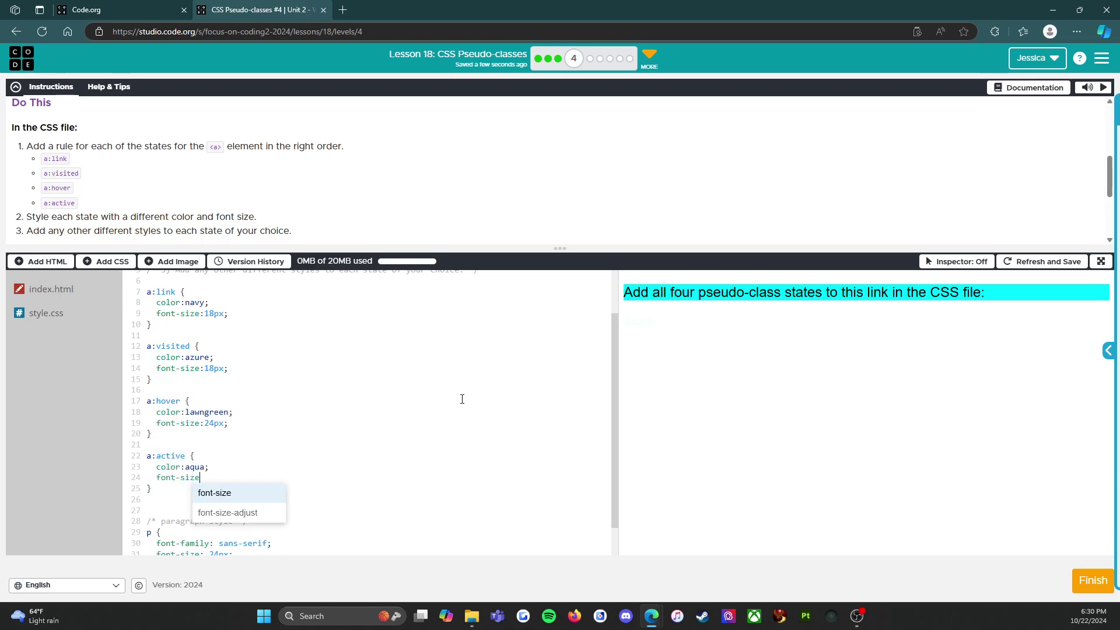
type(":24px;")
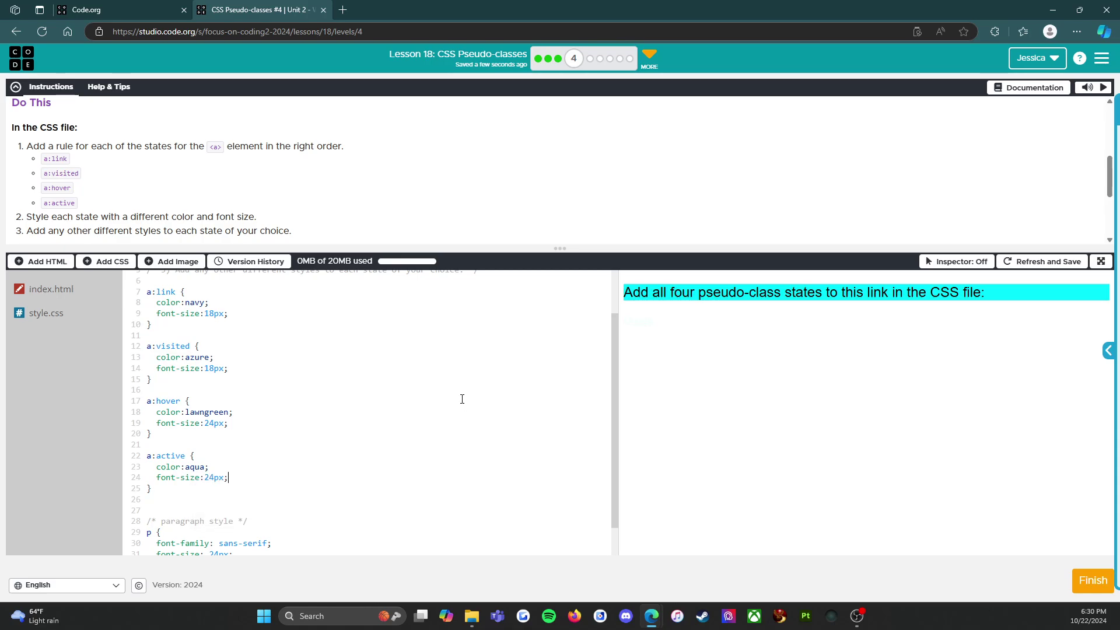
key("BackSpace")
key("BackSpace")
type("32")
- Hover over and click the preview's Google link to check its hover, active and visited styles
left_click(461, 381)
left_click(629, 329)
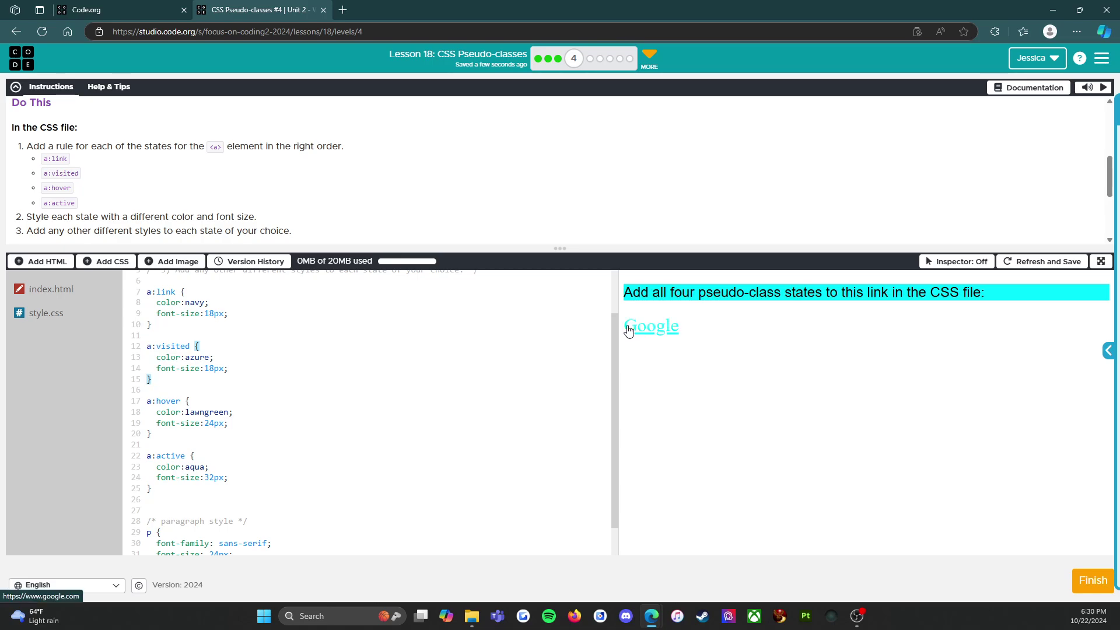
left_click(628, 329)
left_click_drag(659, 322, 622, 328)
- Change the a:visited colour on line 13 from azure to orangered
left_click(186, 347)
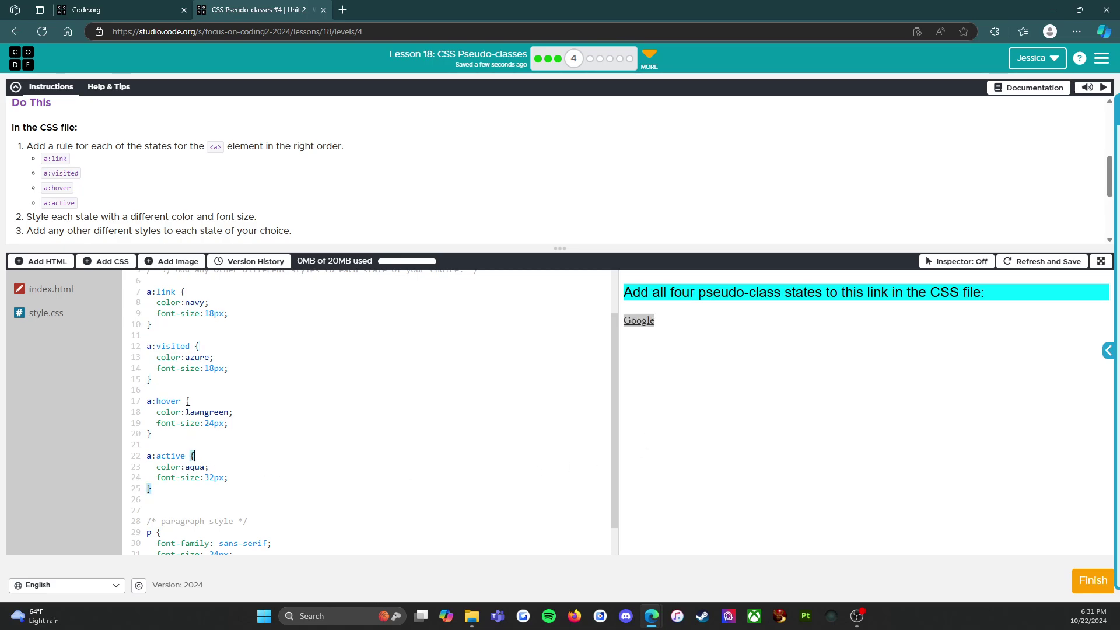
double_click(196, 358)
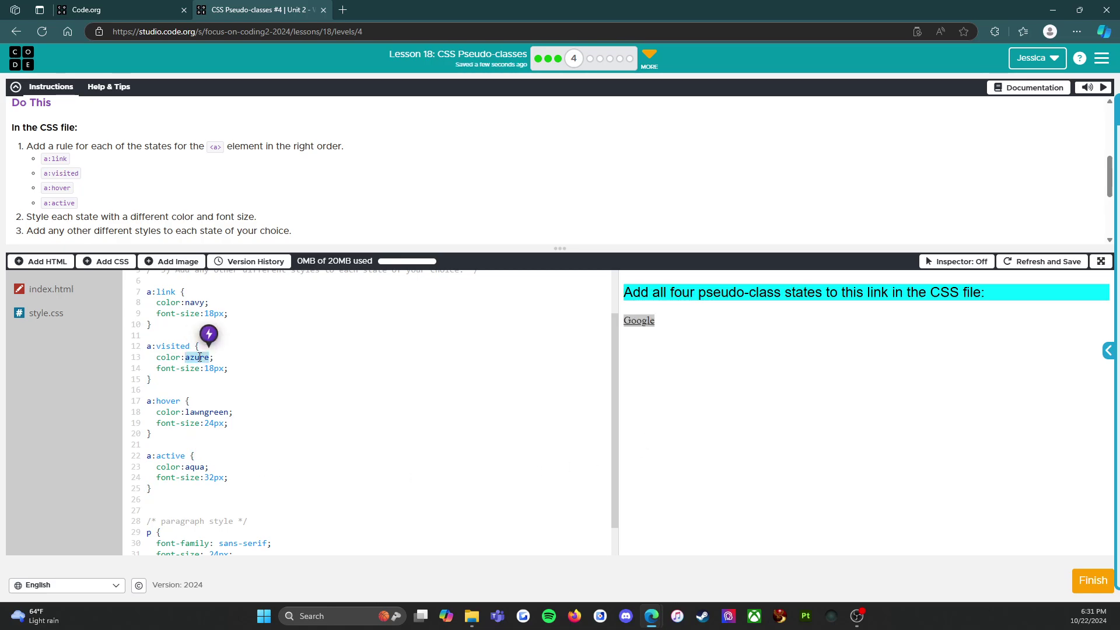
type("red")
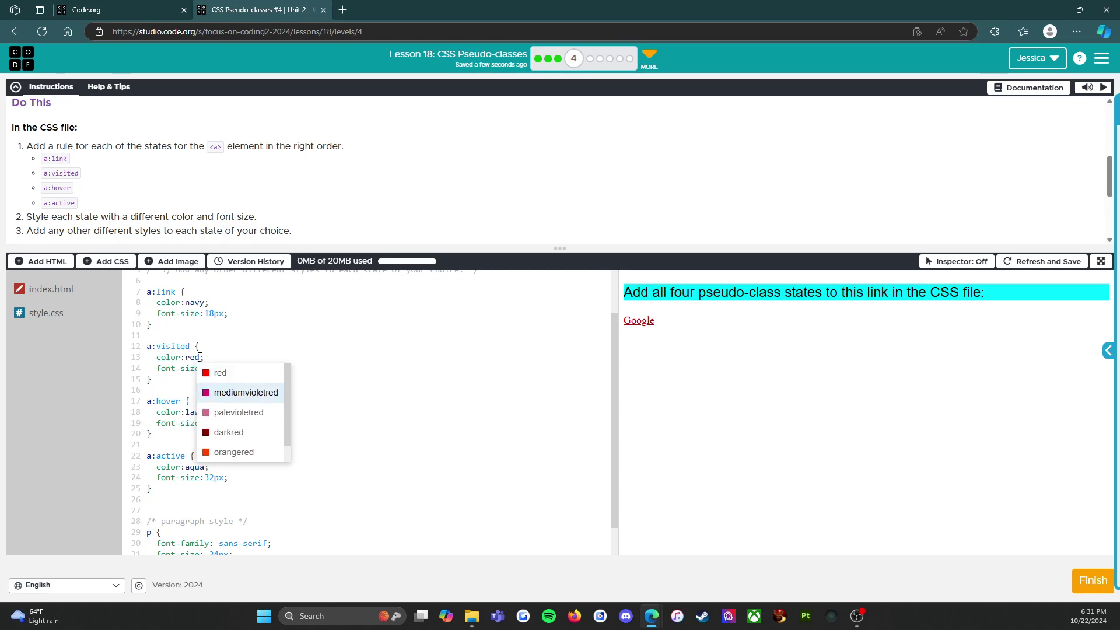
key("Down")
key("Down")
key("Down")
key("Down")
key("Return")
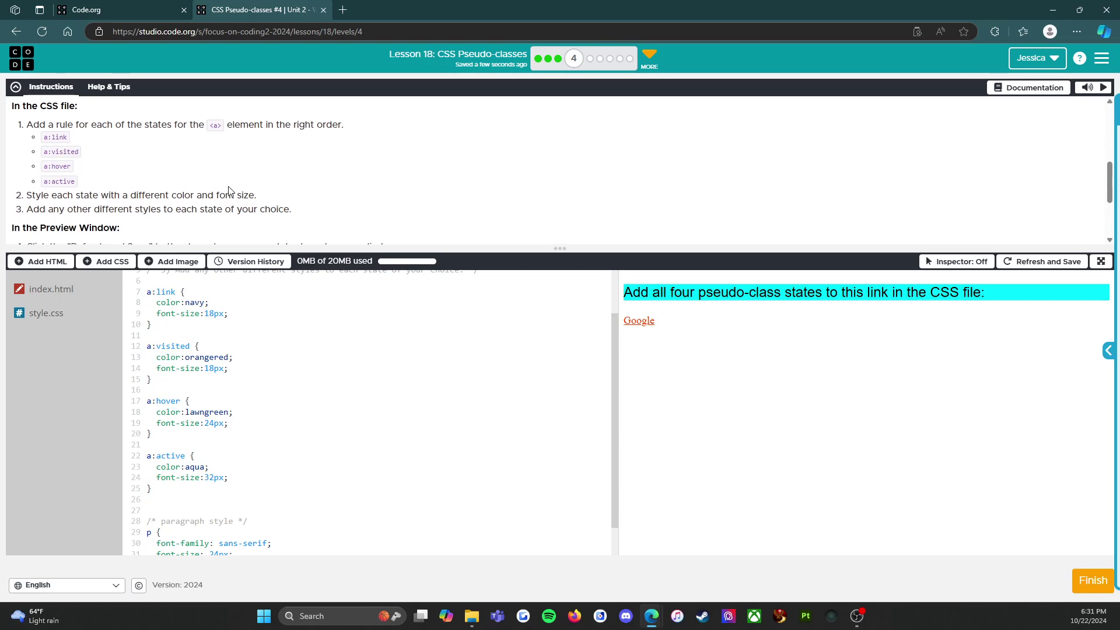
scroll(231, 193, "down", 3)
scroll(231, 192, "up", 3)
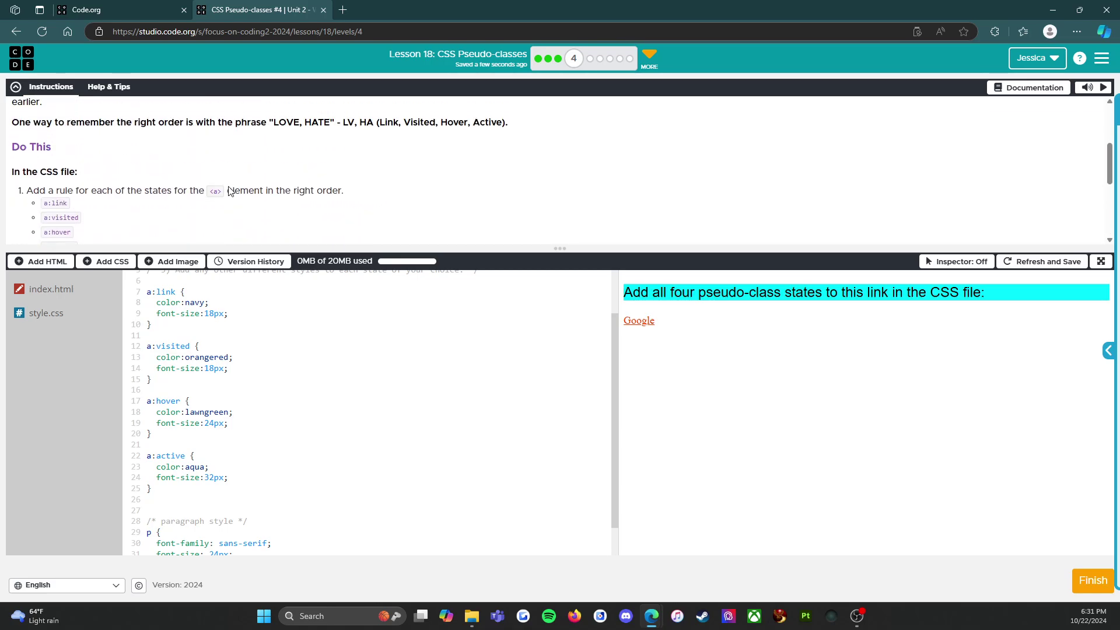
scroll(230, 191, "down", 4)
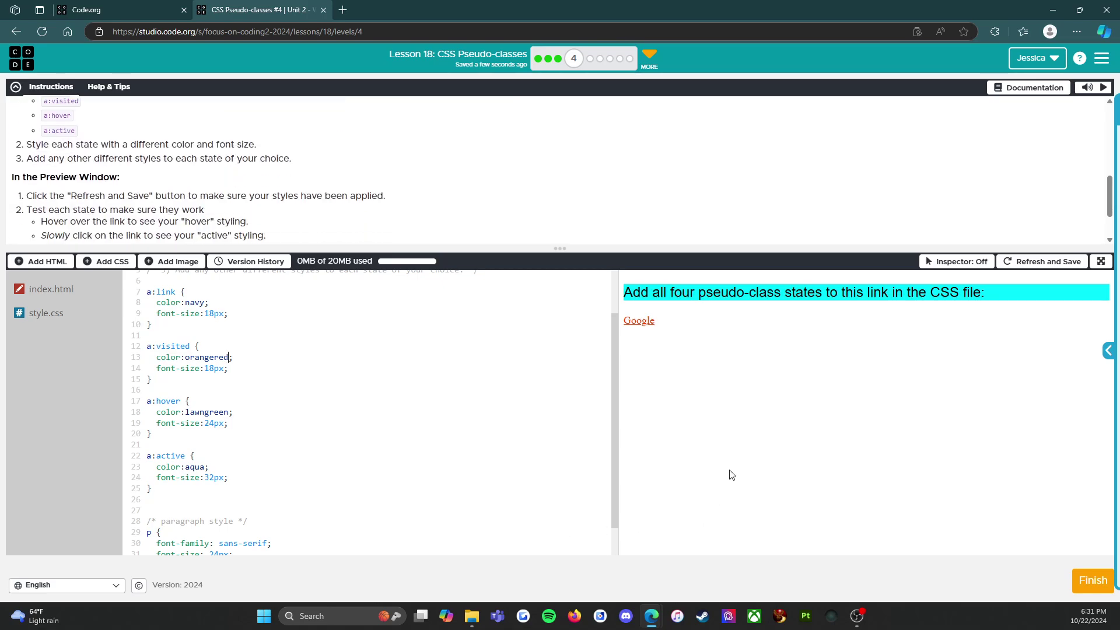